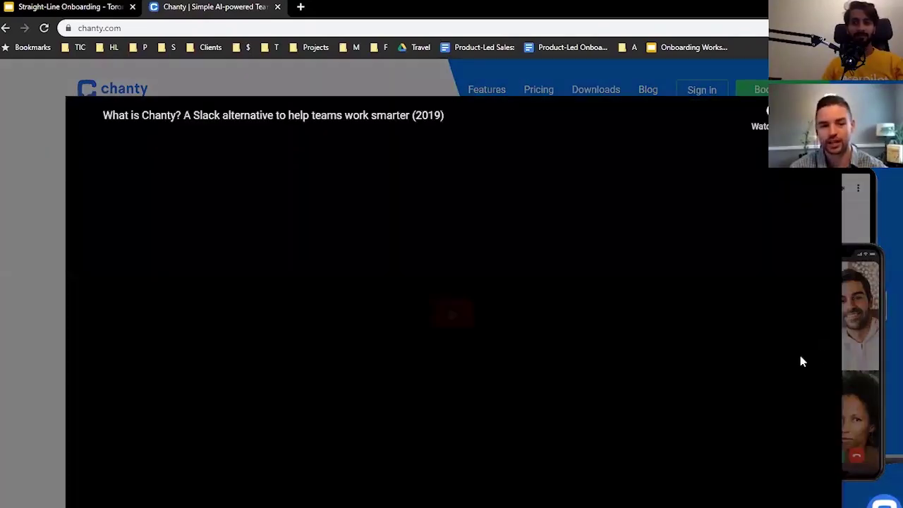
# Step: Close the video overlay and look through the Chanty homepage, from the feature sections down to the footer sign-up form
pyautogui.click(44, 238)
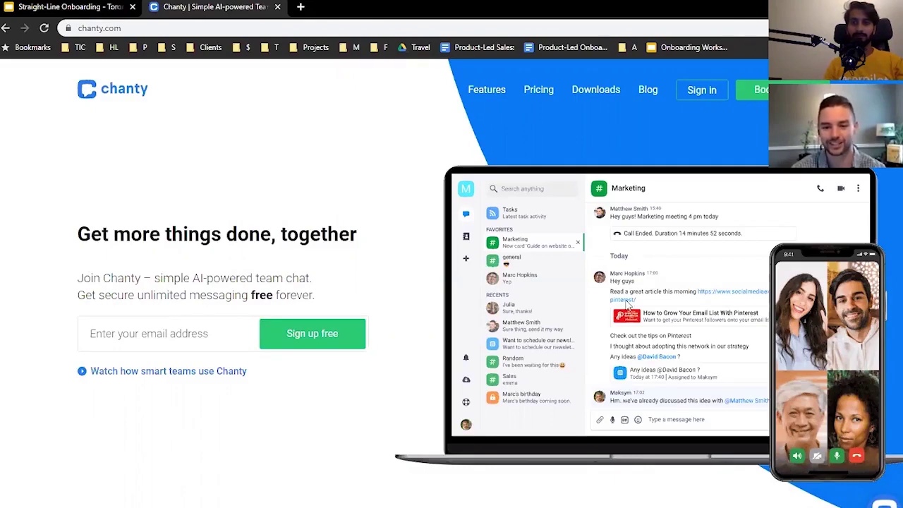
pyautogui.scroll(-4, 465, 367)
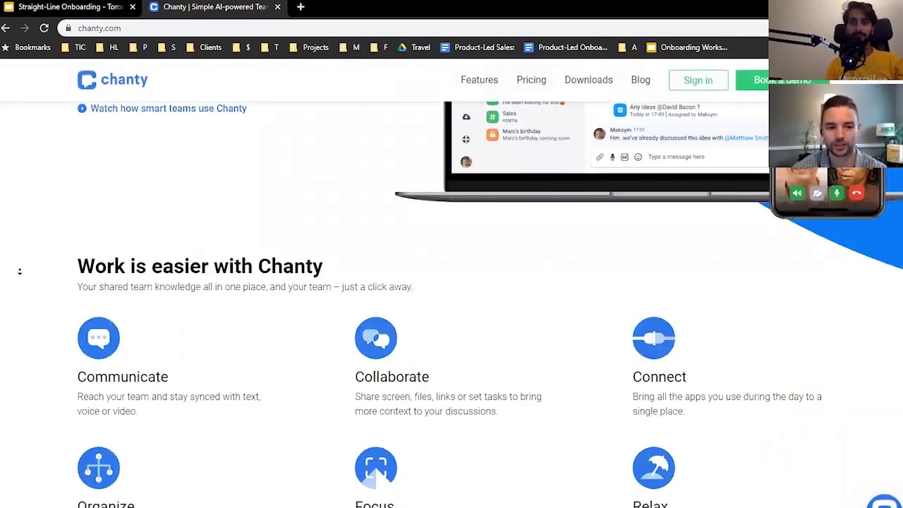
pyautogui.scroll(-1, 26, 272)
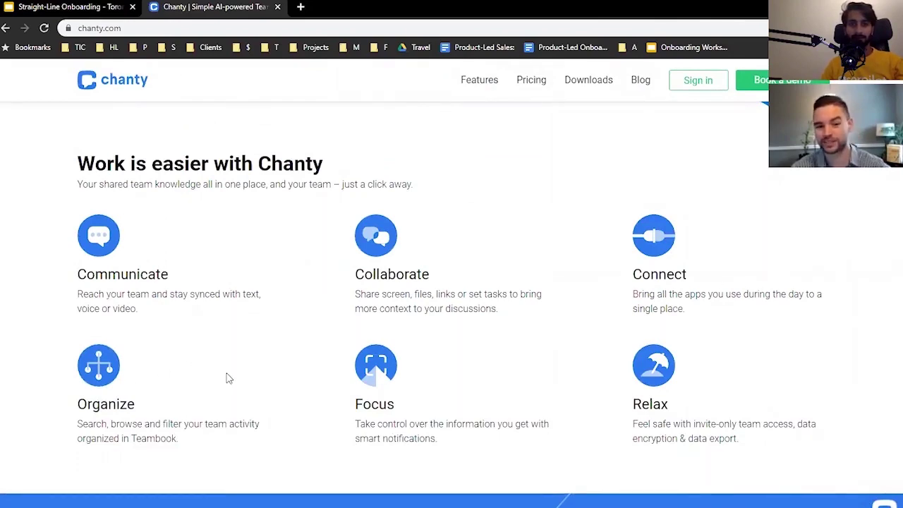
pyautogui.scroll(-8, 227, 378)
pyautogui.scroll(-10, 229, 381)
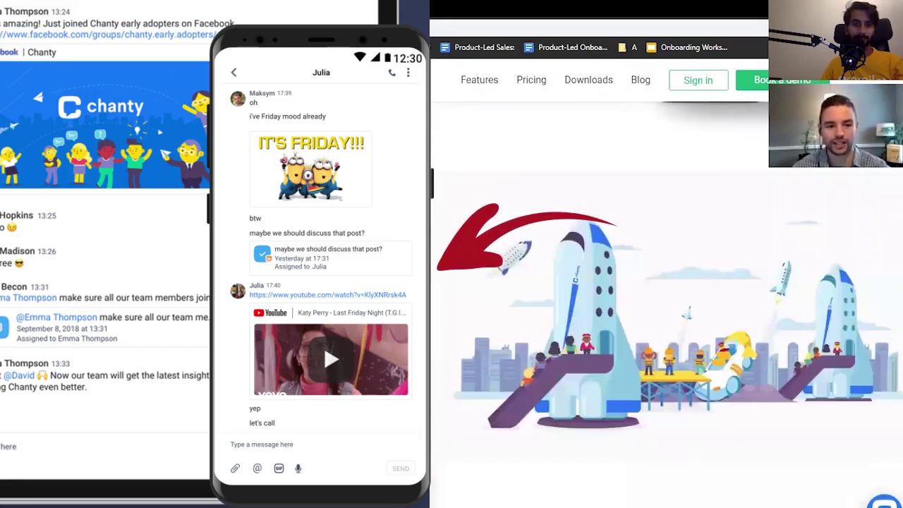
pyautogui.scroll(-4, 667, 304)
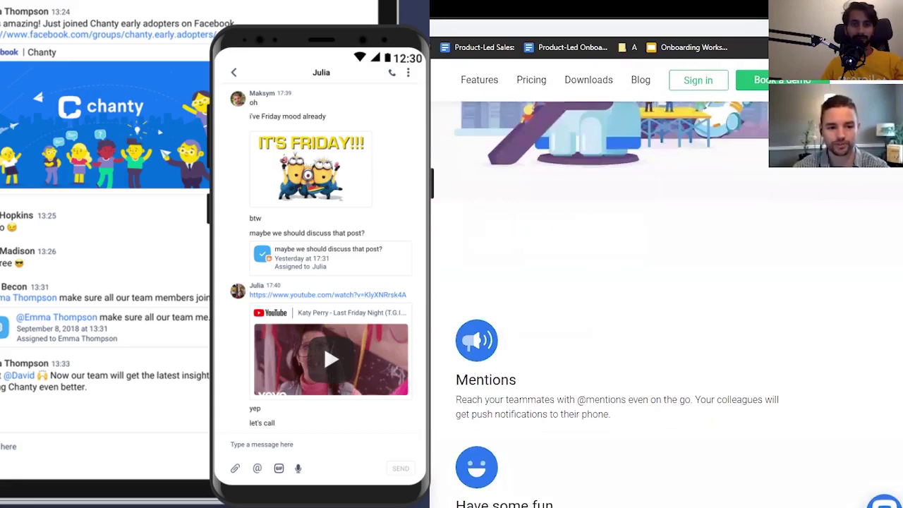
pyautogui.scroll(-4, 605, 304)
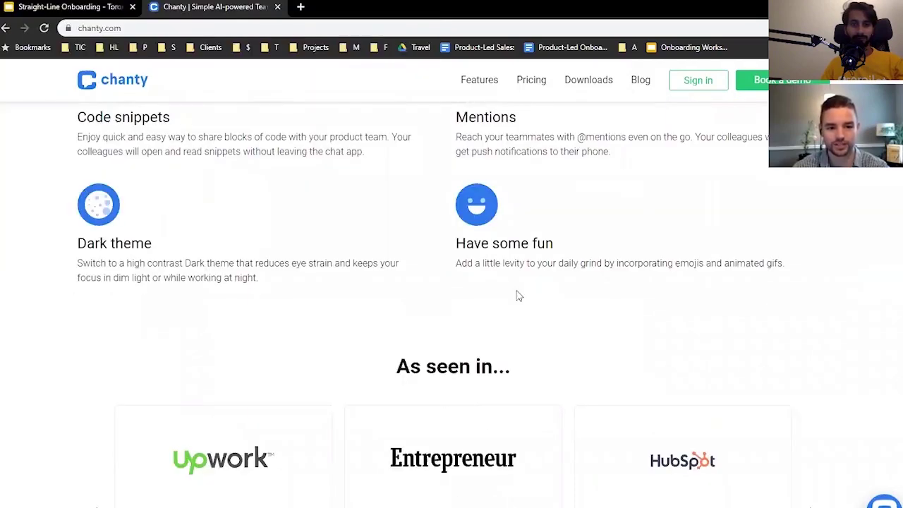
pyautogui.scroll(-12, 412, 335)
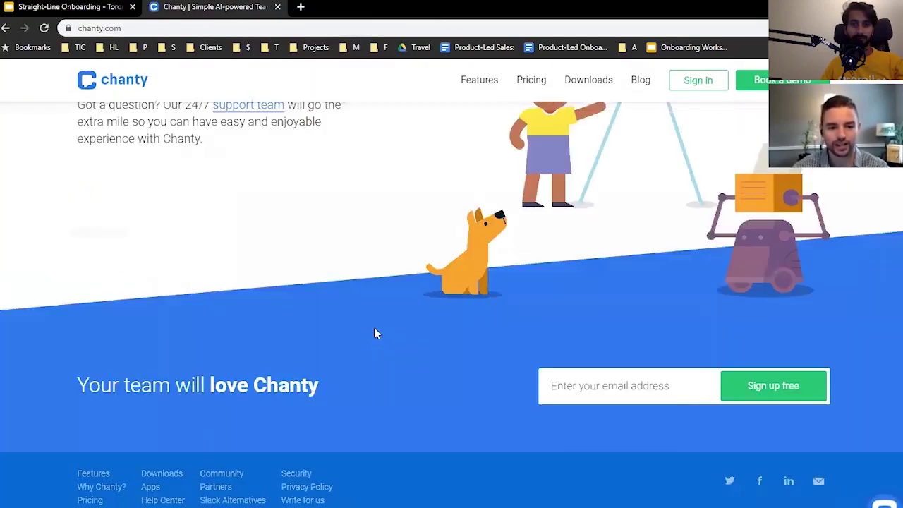
pyautogui.scroll(6, 375, 331)
pyautogui.scroll(15, 381, 332)
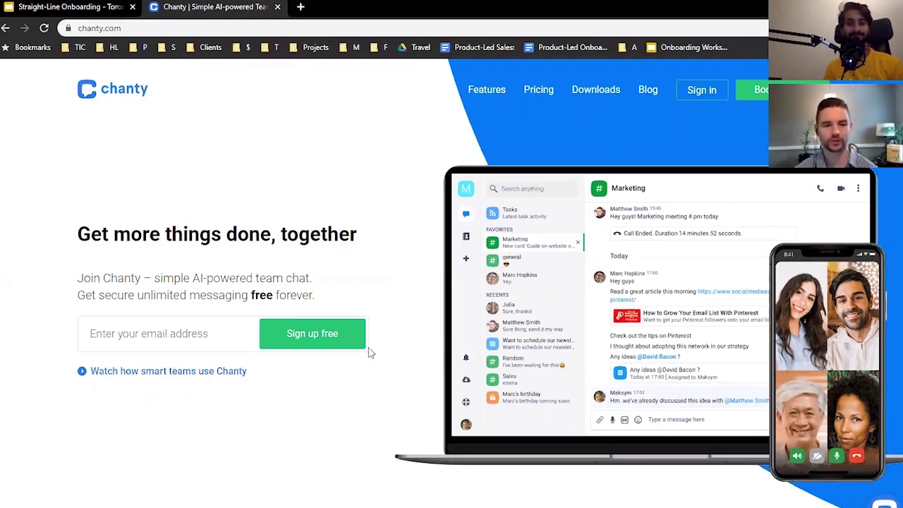
# Step: Compare the "Get more things done, together" homepage headline with the bowling-lane slide in the Straight-Line Onboarding presentation
pyautogui.click(70, 7)
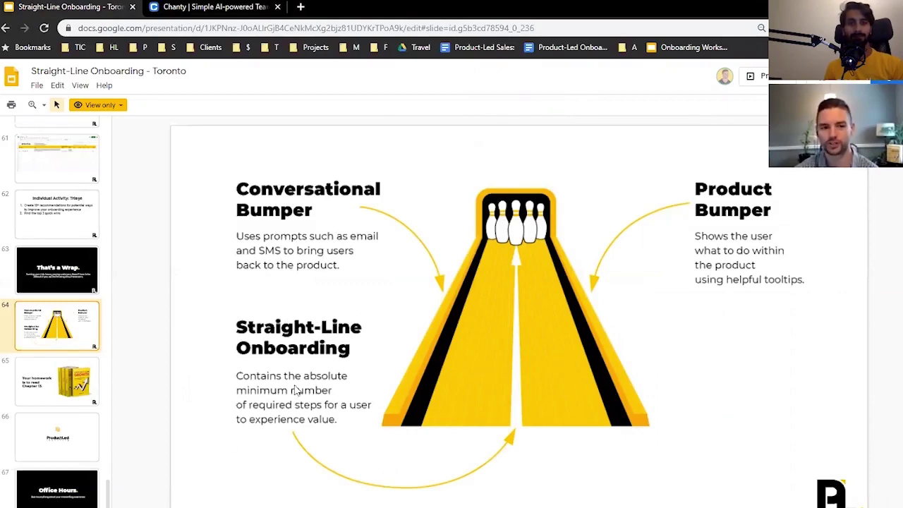
pyautogui.hotkey('ctrl', 'Tab')
pyautogui.moveTo(78, 235); pyautogui.dragTo(364, 250)
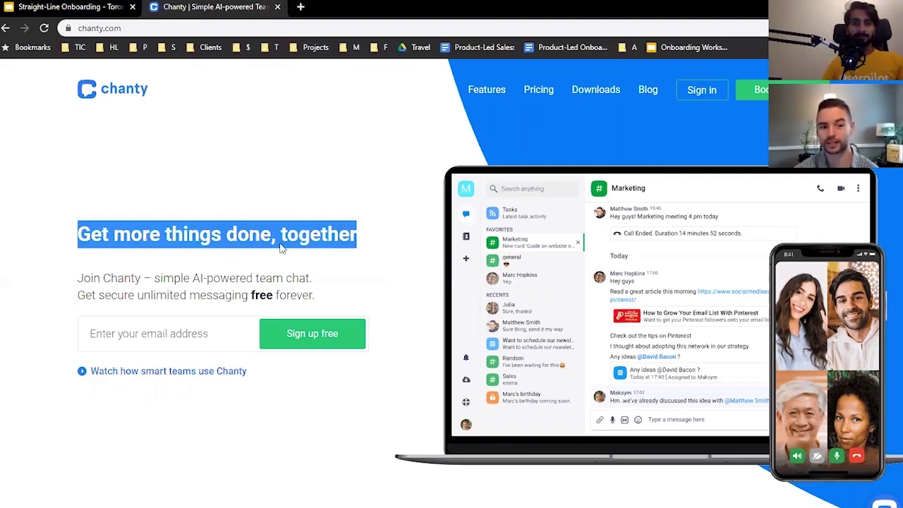
pyautogui.click(82, 6)
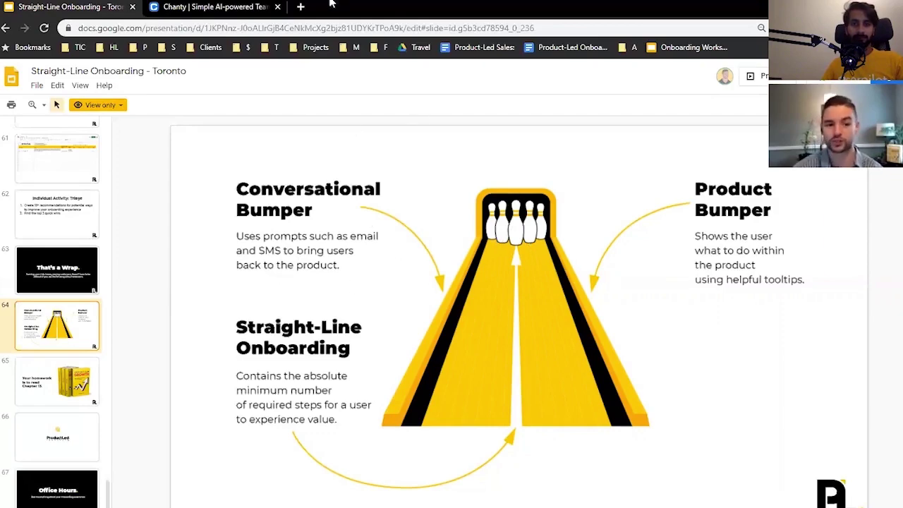
pyautogui.click(197, 6)
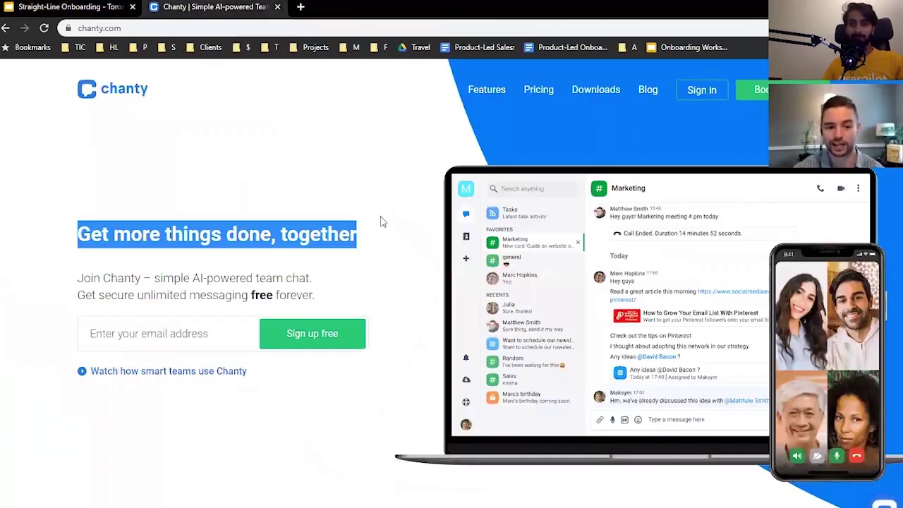
# Step: Enter the e-mail address in the homepage sign-up form and start the free sign-up
pyautogui.click(354, 277)
pyautogui.click(208, 333)
pyautogui.click(197, 392)
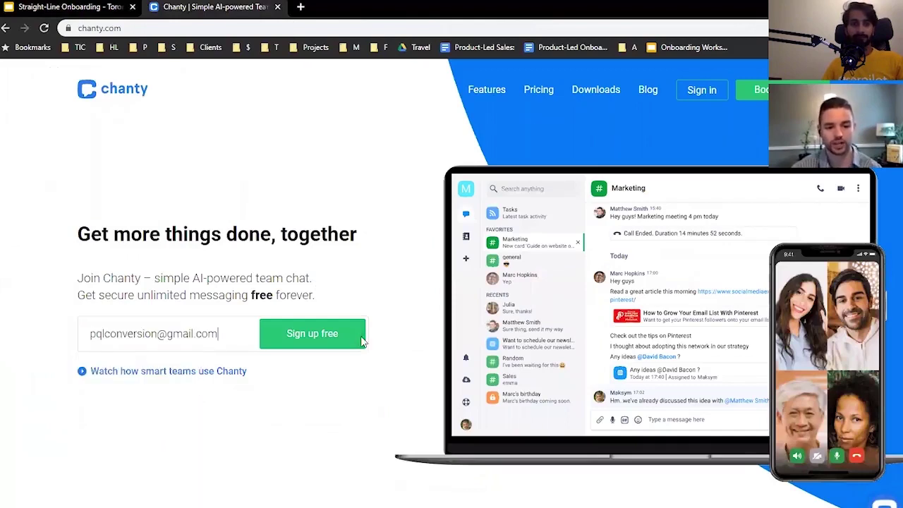
pyautogui.click(320, 334)
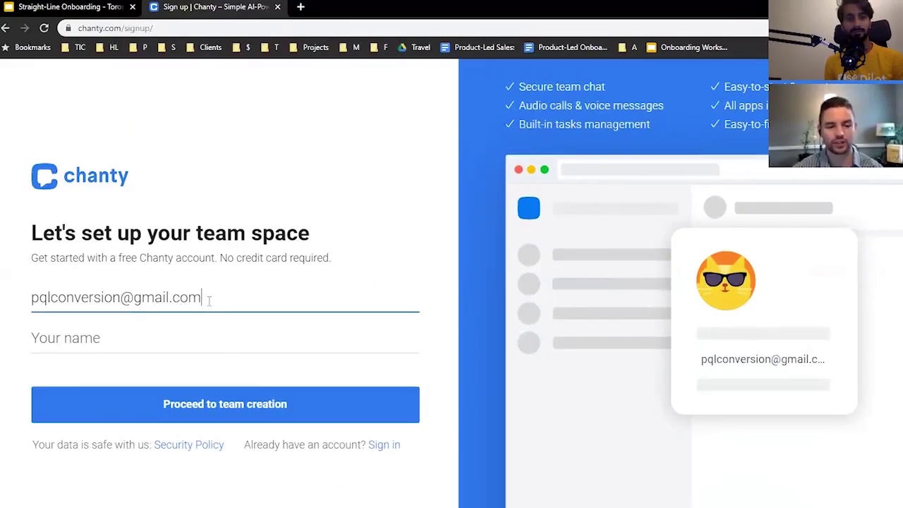
# Step: Fill in the user's name on the team space setup form and proceed to team creation
pyautogui.moveTo(205, 298); pyautogui.dragTo(10, 313)
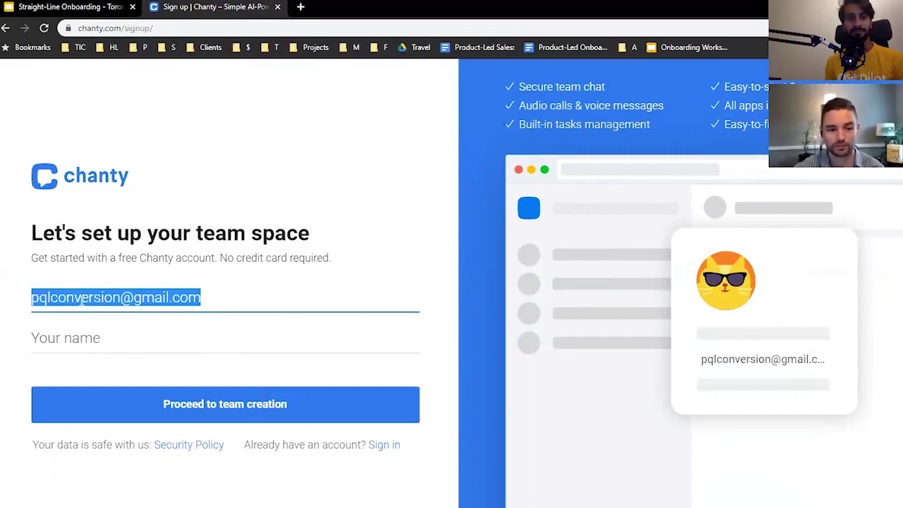
pyautogui.click(108, 340)
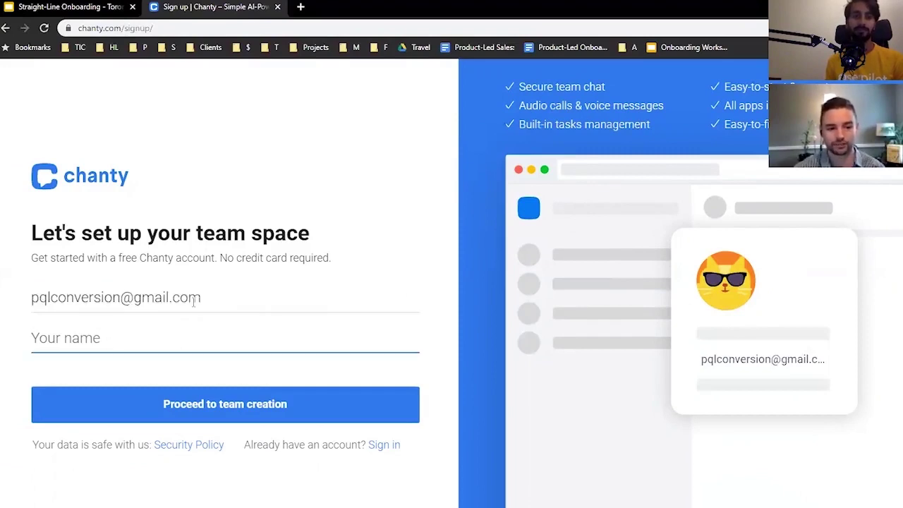
pyautogui.moveTo(240, 302); pyautogui.dragTo(58, 301)
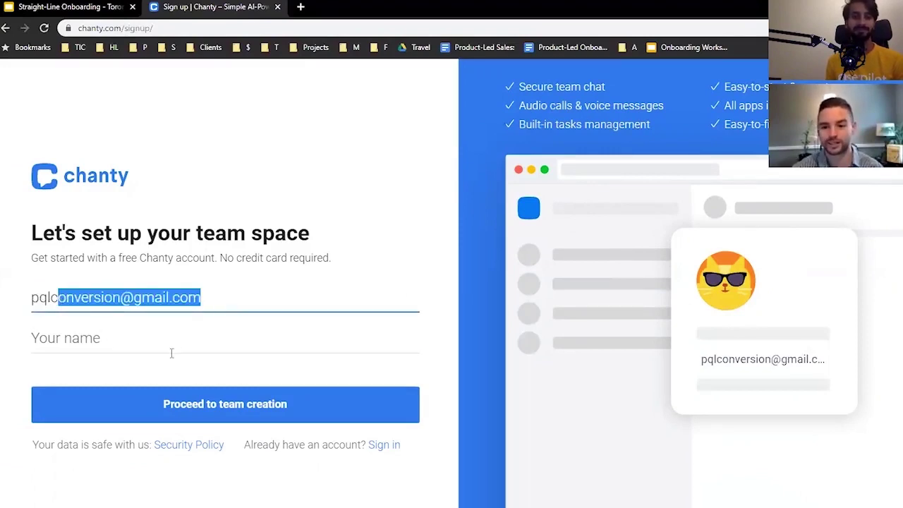
pyautogui.click(139, 346)
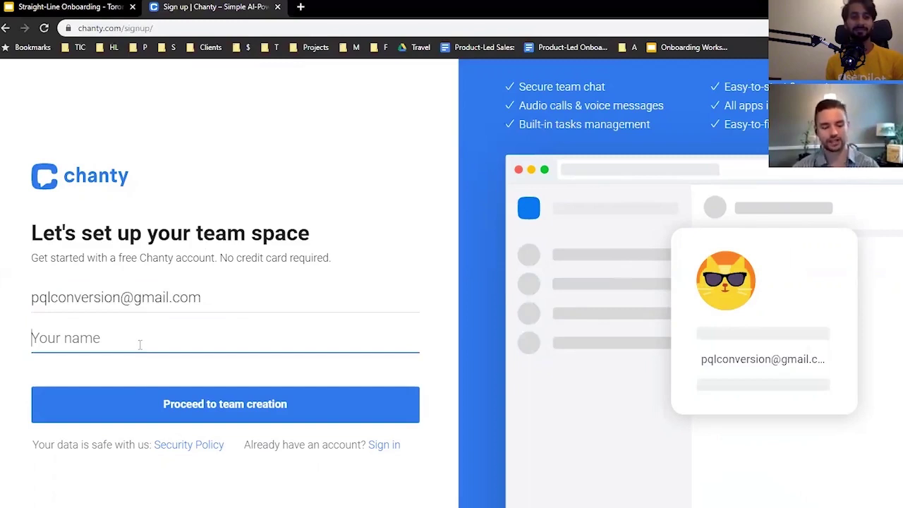
pyautogui.write('Wes')
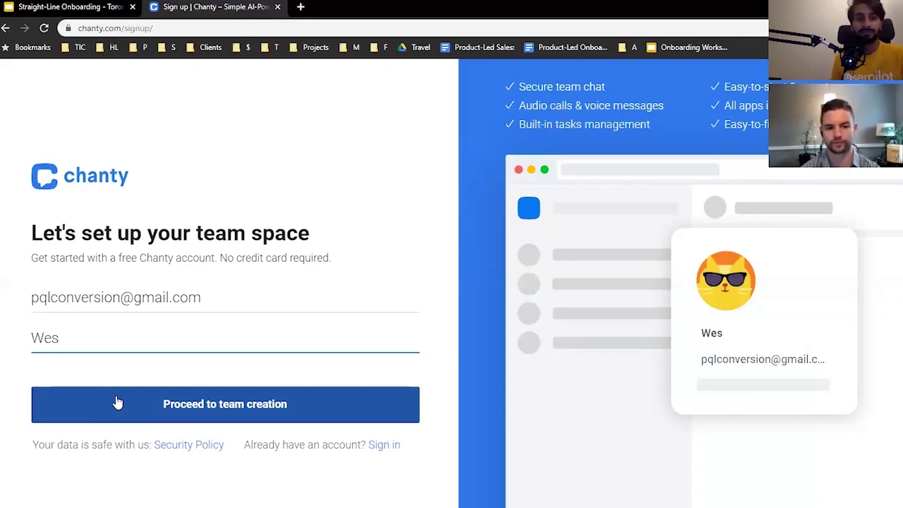
pyautogui.click(118, 402)
pyautogui.click(118, 402)
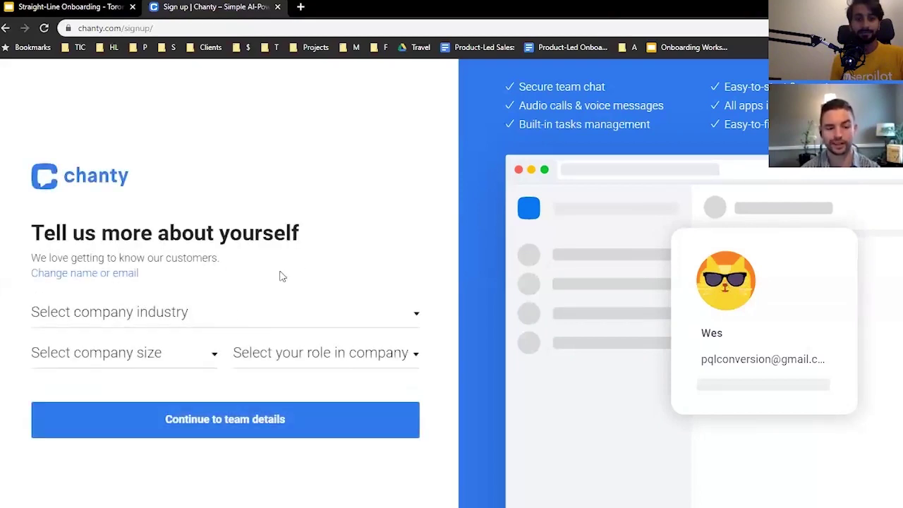
# Step: Set the company industry to Media, company size to 250+ and role to Business Owner, and continue to team details
pyautogui.click(267, 314)
pyautogui.click(256, 199)
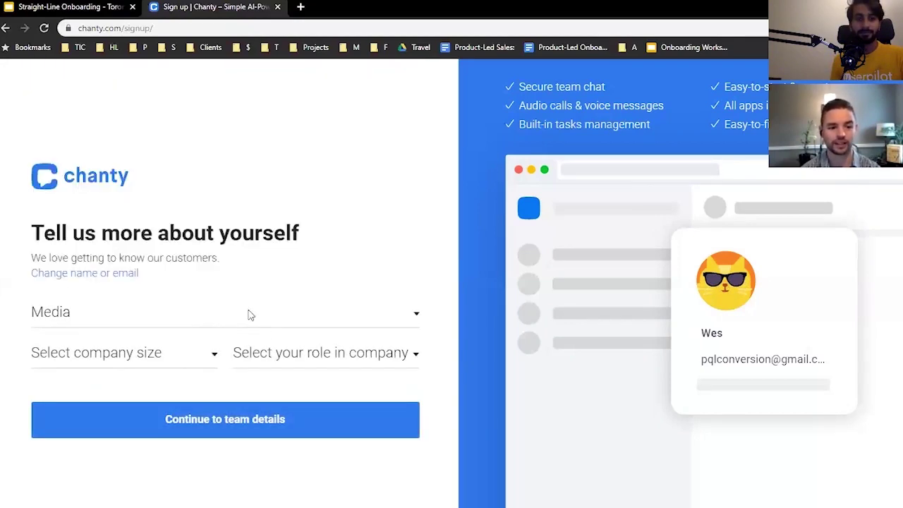
pyautogui.click(163, 311)
pyautogui.click(236, 205)
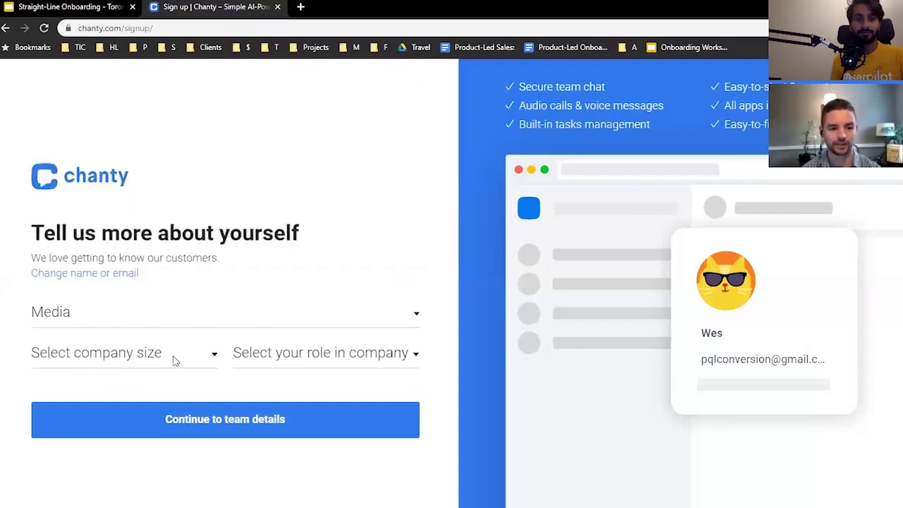
pyautogui.click(174, 355)
pyautogui.click(138, 491)
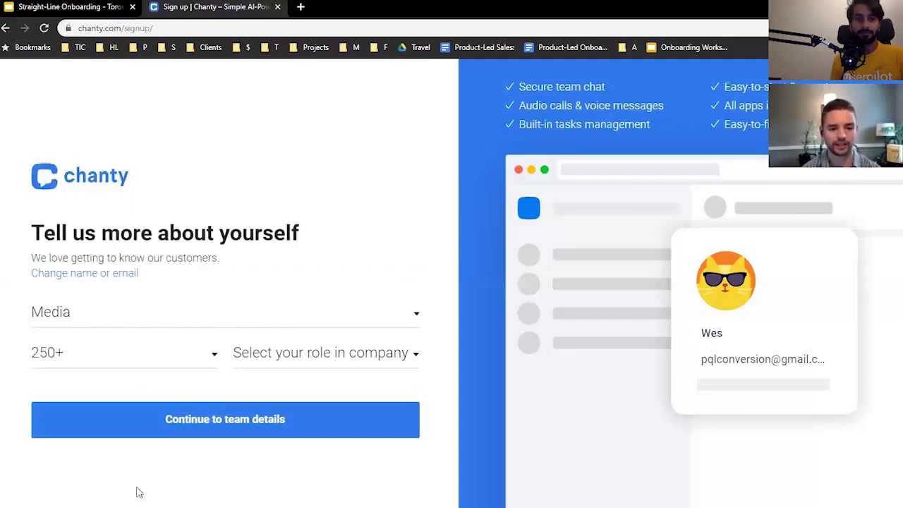
pyautogui.click(266, 353)
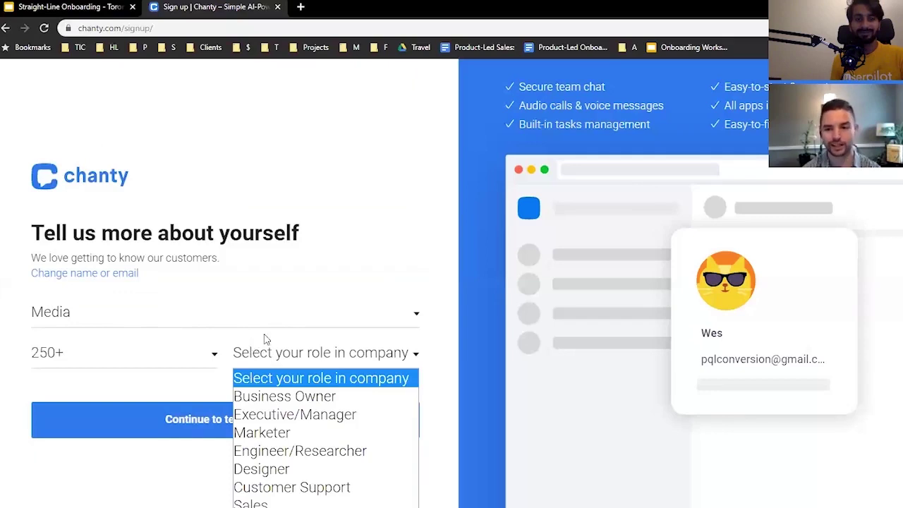
pyautogui.click(287, 397)
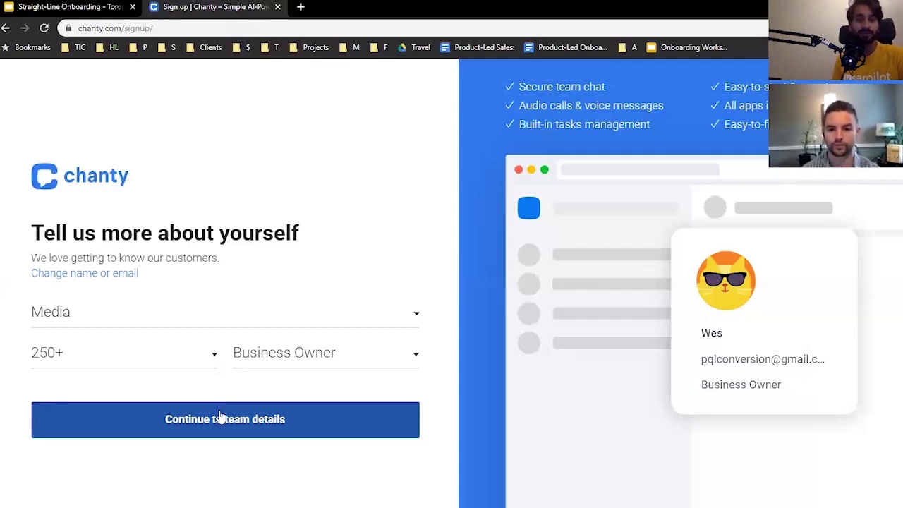
pyautogui.click(219, 417)
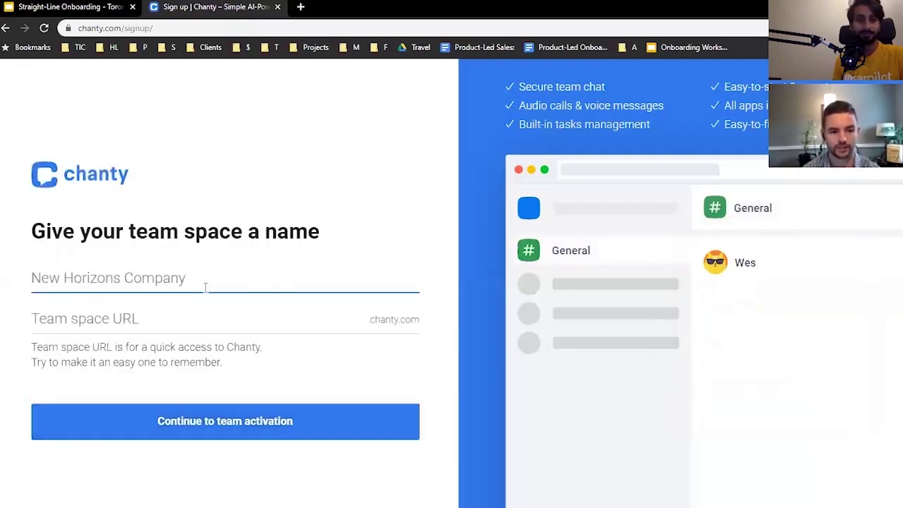
pyautogui.write('twe')
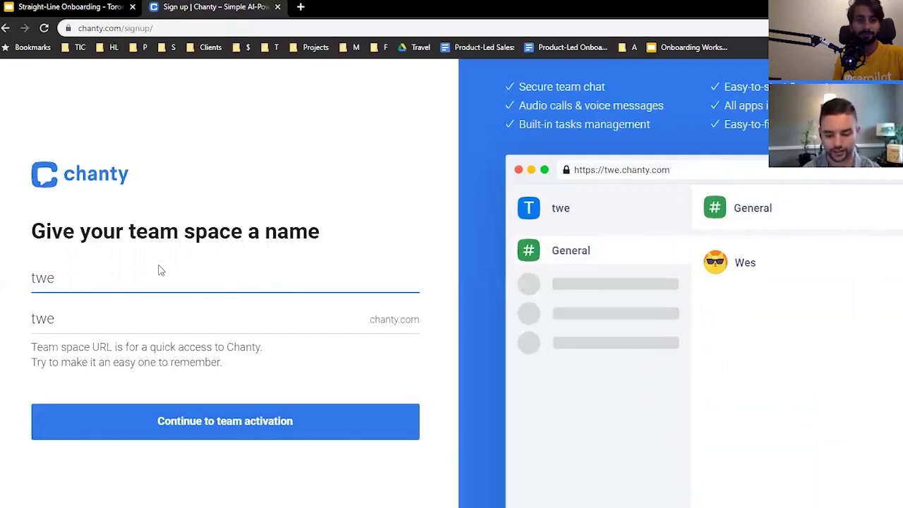
pyautogui.press('BackSpace')
pyautogui.press('BackSpace')
pyautogui.write('t')
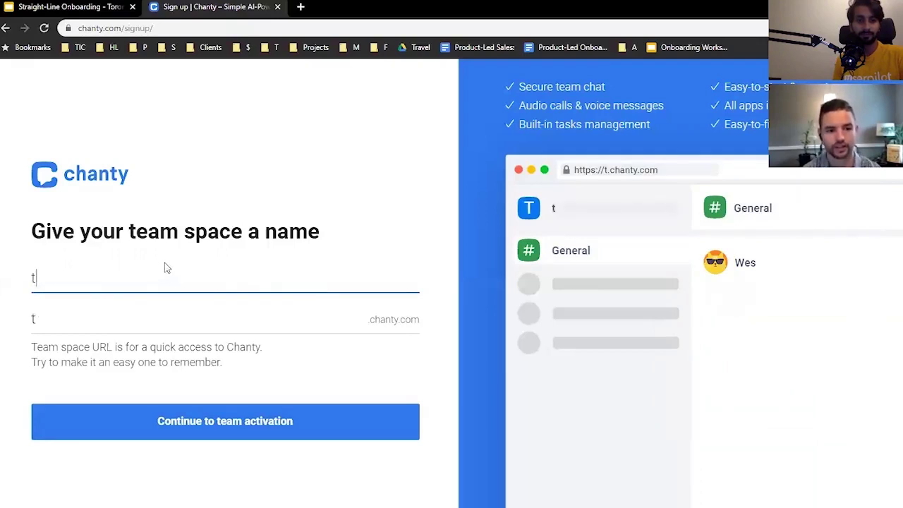
pyautogui.press('BackSpace')
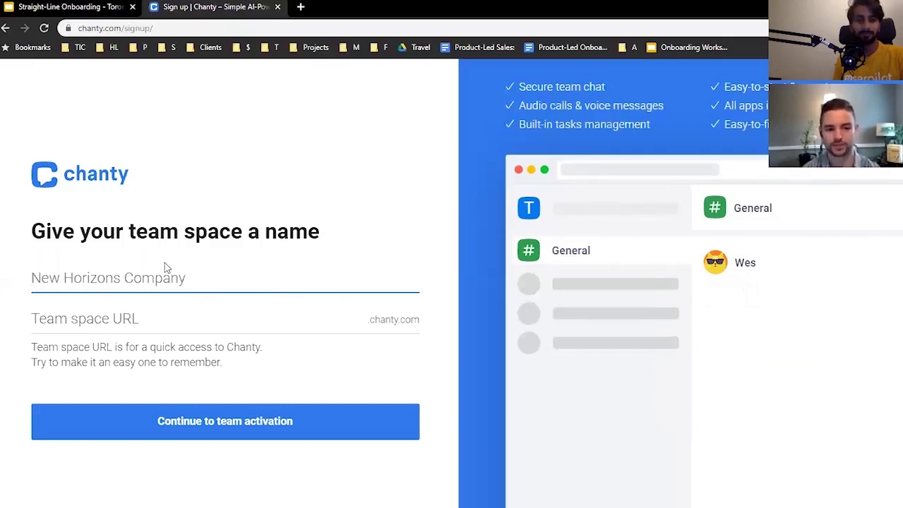
# Step: Name the team space "test", set its URL to testt433, and continue to team activation
pyautogui.write('test')
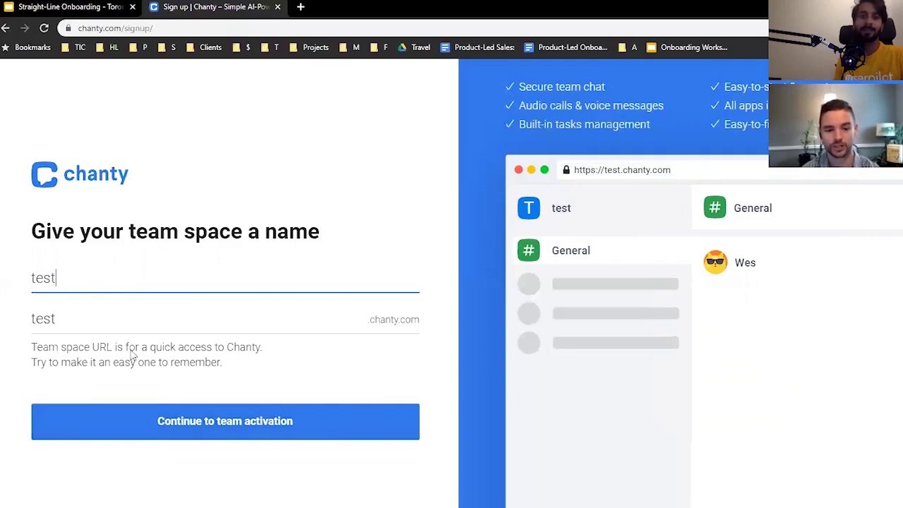
pyautogui.click(169, 430)
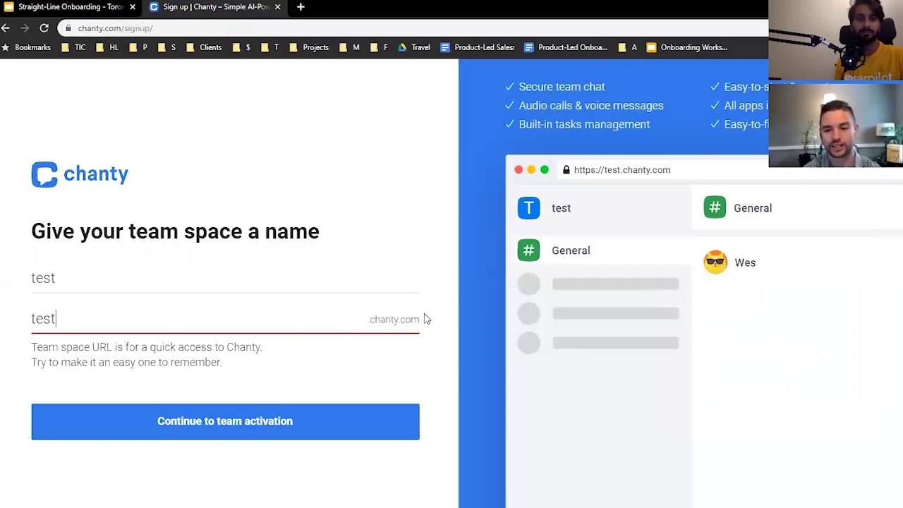
pyautogui.write('t433')
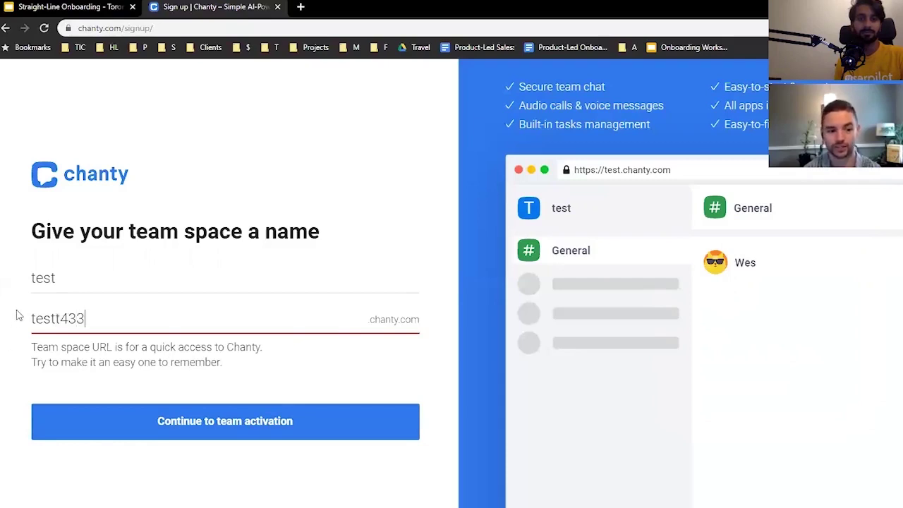
pyautogui.click(188, 424)
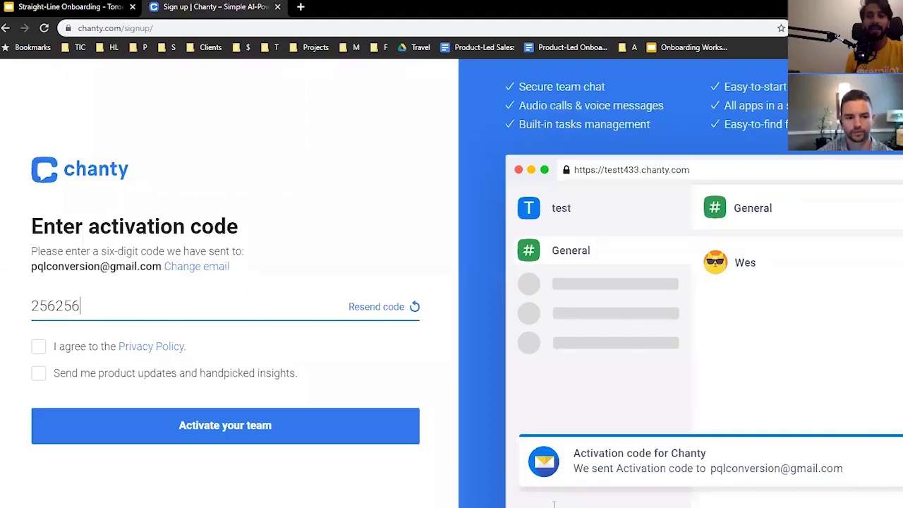
# Step: Agree to the Privacy Policy and opt in to product updates and handpicked insights
pyautogui.click(39, 347)
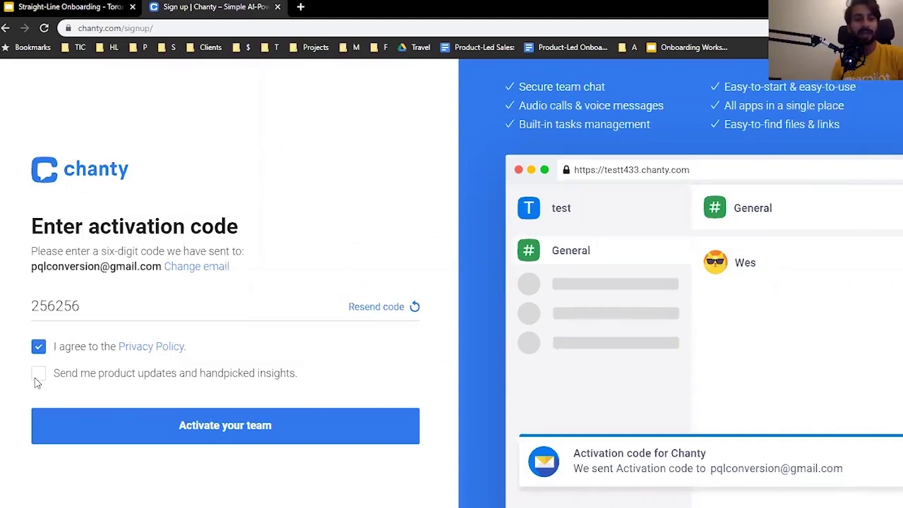
pyautogui.click(39, 374)
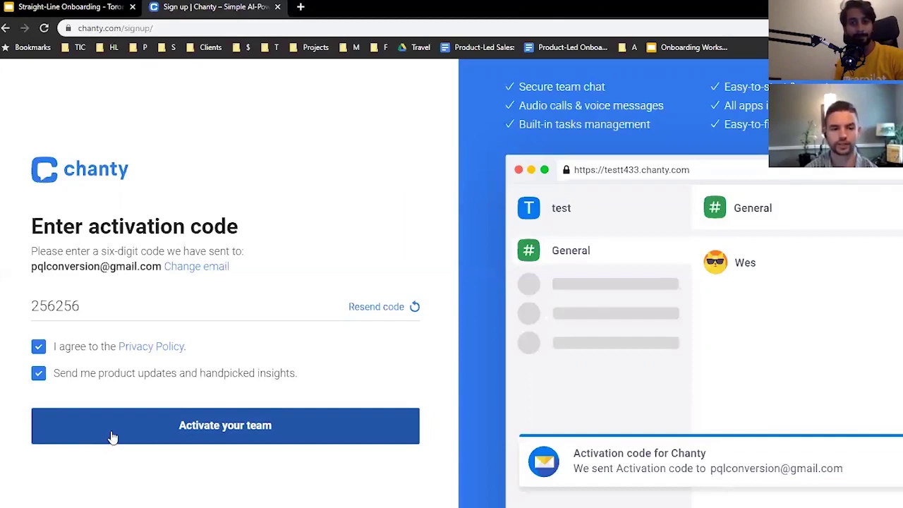
# Step: Activate the team with the entered code and finish registration without inviting any teammates
pyautogui.click(111, 437)
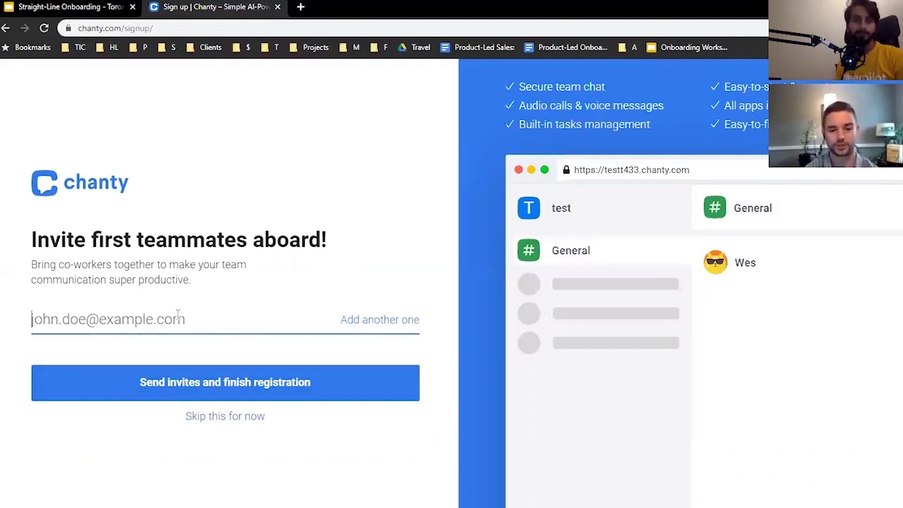
pyautogui.click(238, 417)
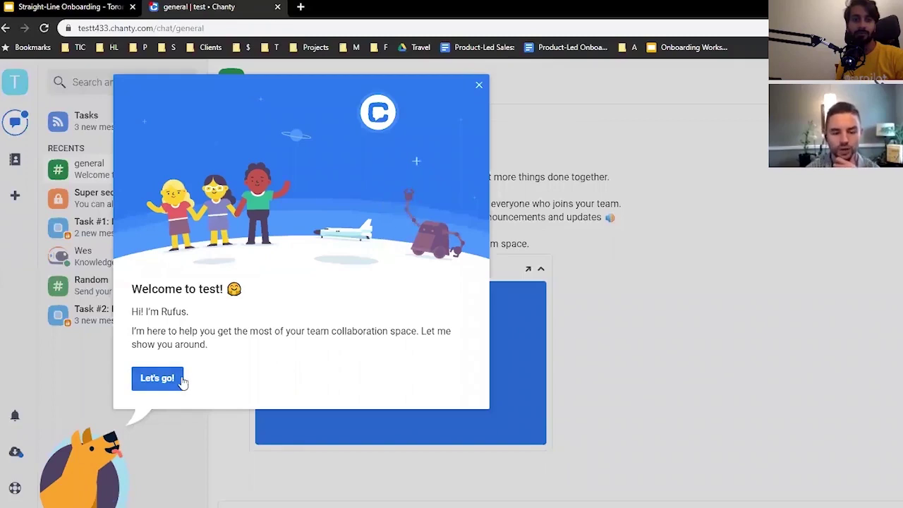
# Step: Go through Rufus's welcome tour from the greeting to the last tip and close it
pyautogui.click(182, 382)
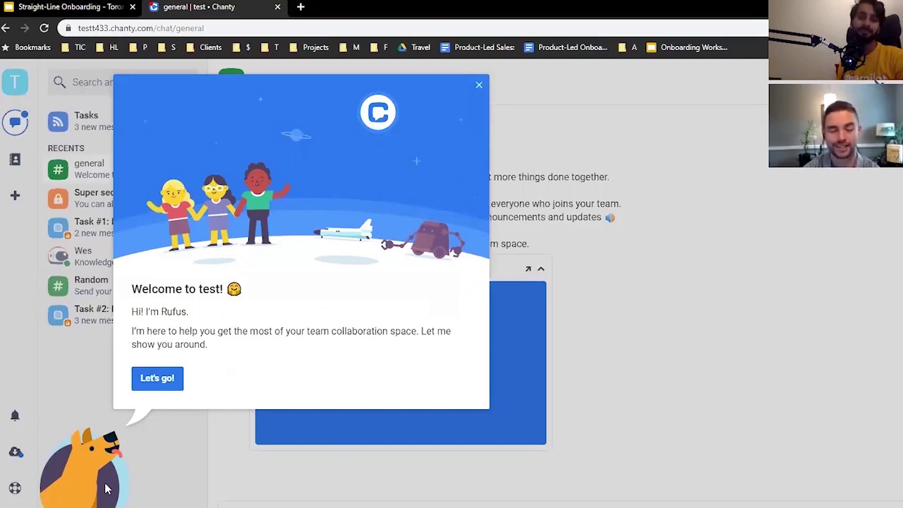
pyautogui.click(173, 388)
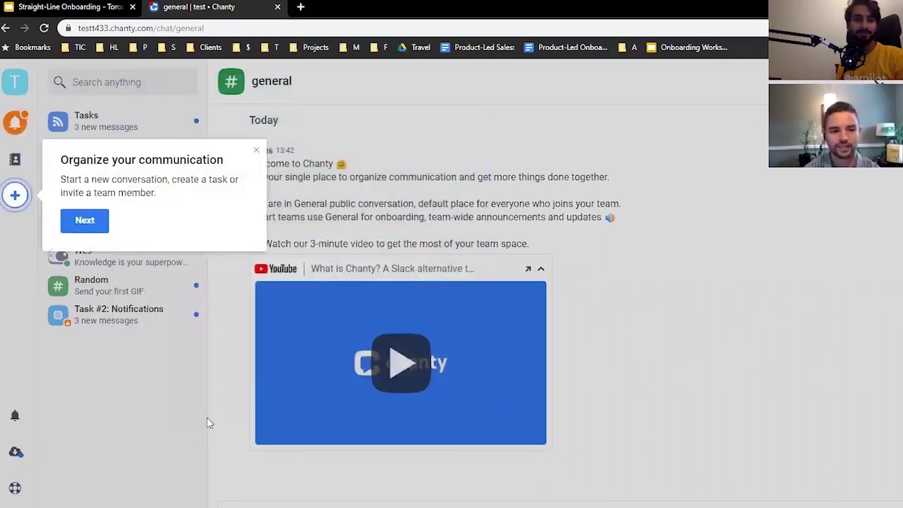
pyautogui.click(99, 229)
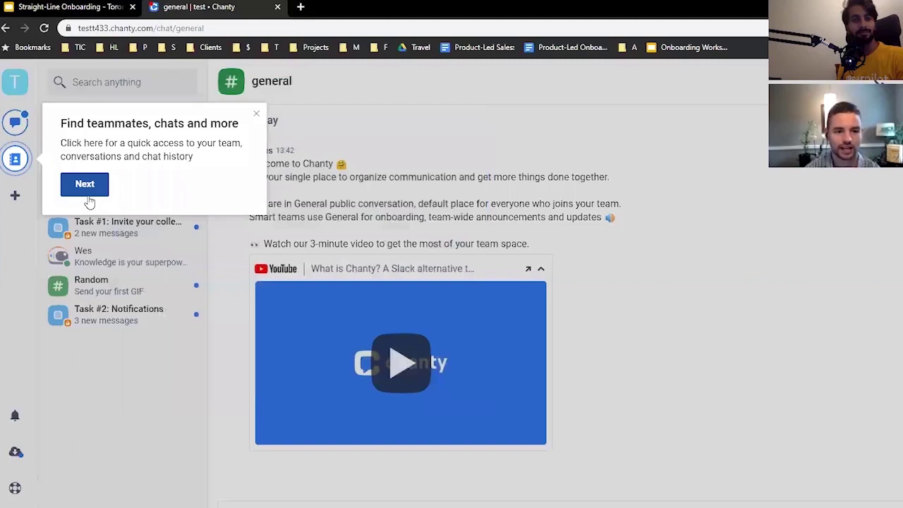
pyautogui.click(87, 200)
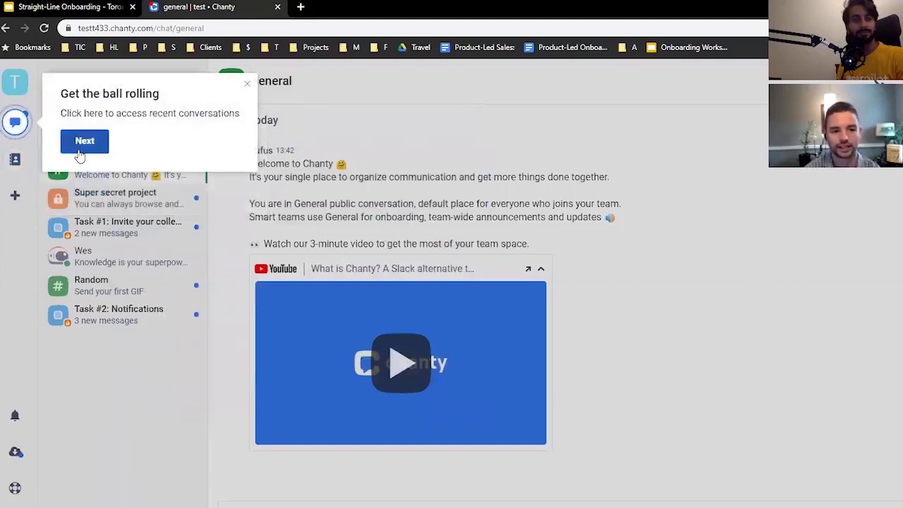
pyautogui.click(80, 151)
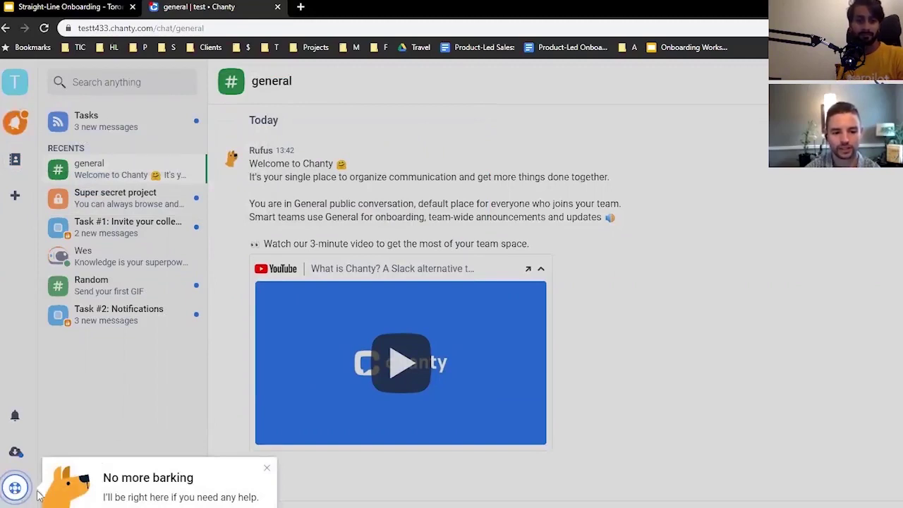
pyautogui.click(15, 488)
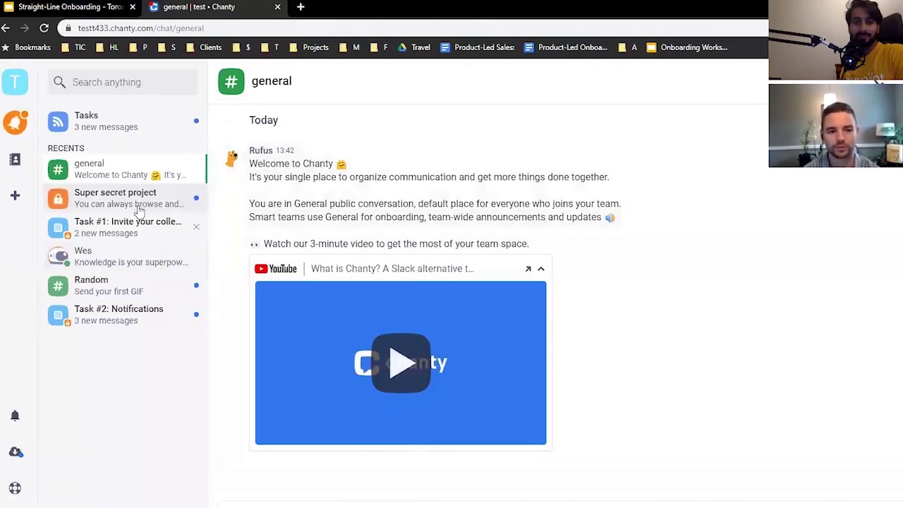
# Step: Look through the starter content of the private self-conversation, the Random channel and Task #2: Notifications
pyautogui.click(139, 261)
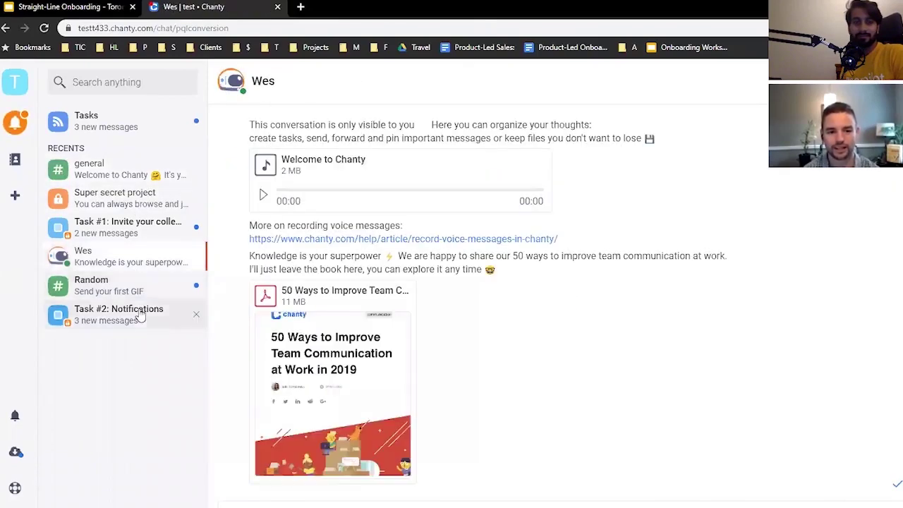
pyautogui.click(139, 299)
pyautogui.click(146, 323)
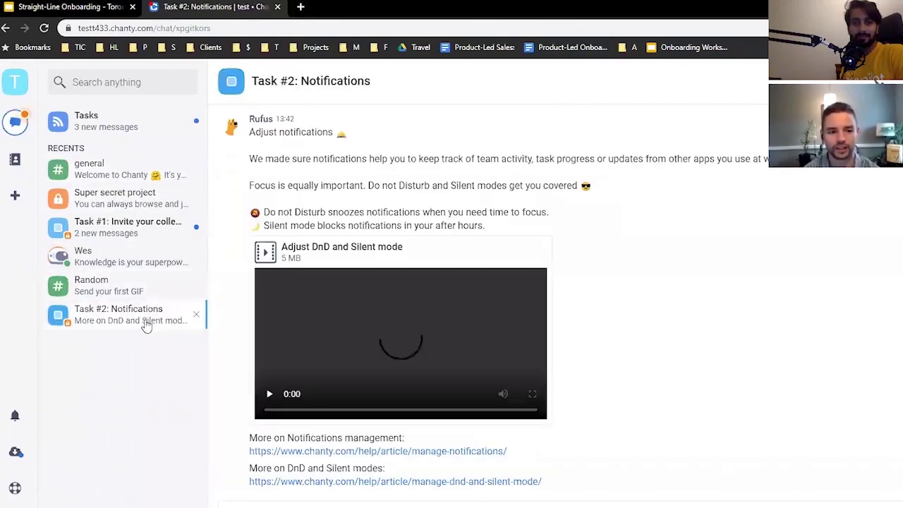
# Step: Examine the options for adding new items, including the new task form, and the expanded navigation, and return to the conversations
pyautogui.click(20, 201)
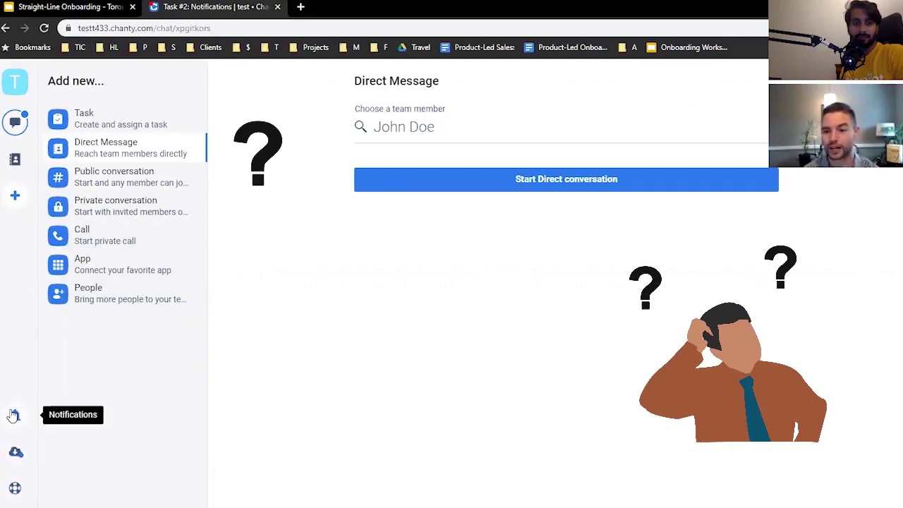
pyautogui.click(118, 118)
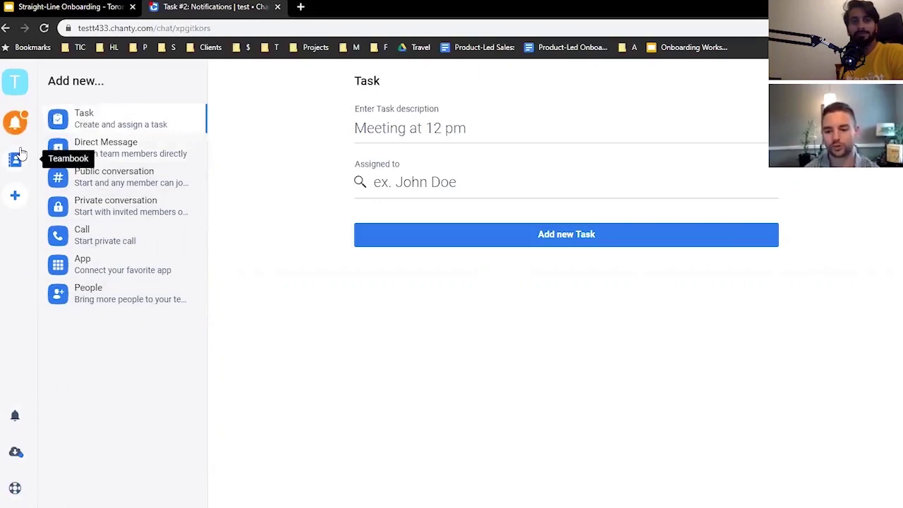
pyautogui.click(15, 82)
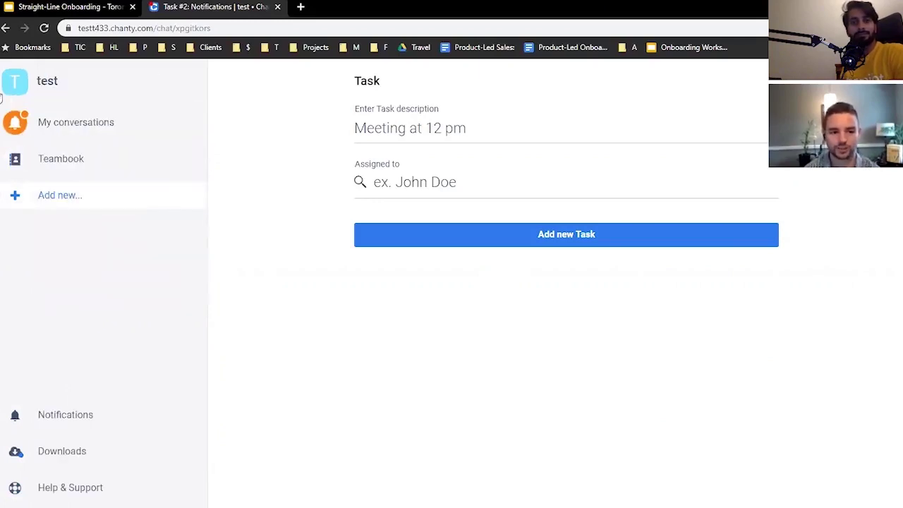
pyautogui.click(21, 203)
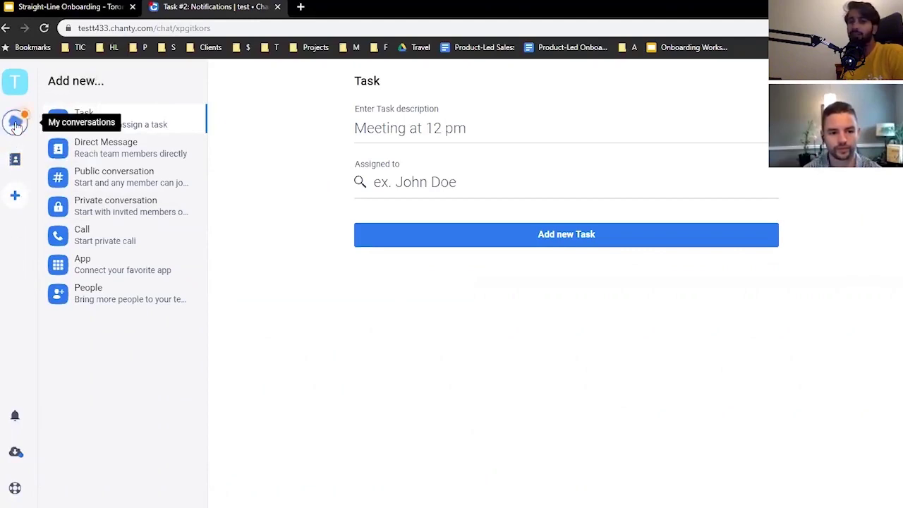
pyautogui.click(16, 86)
pyautogui.click(56, 80)
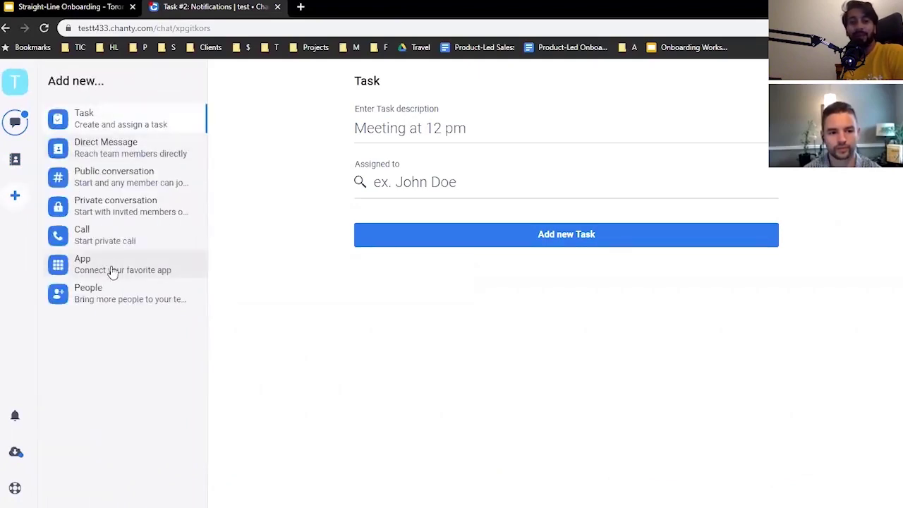
pyautogui.click(19, 124)
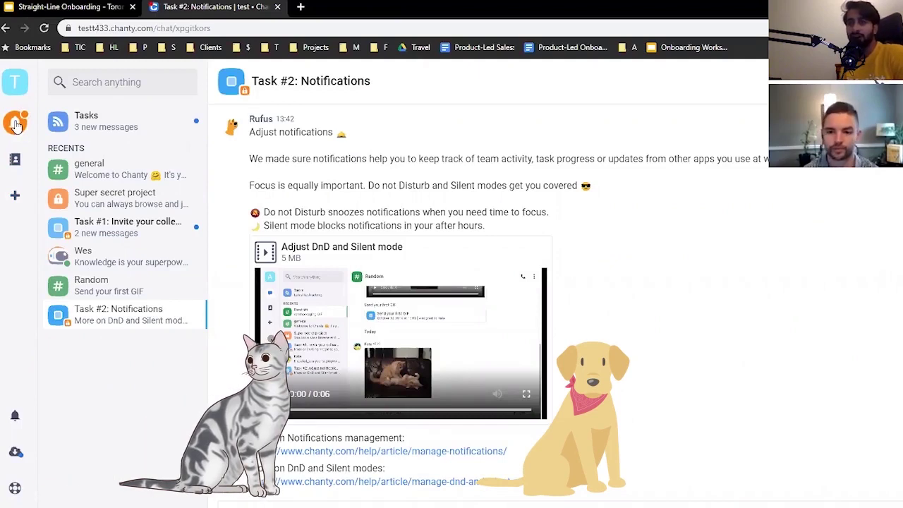
pyautogui.click(17, 124)
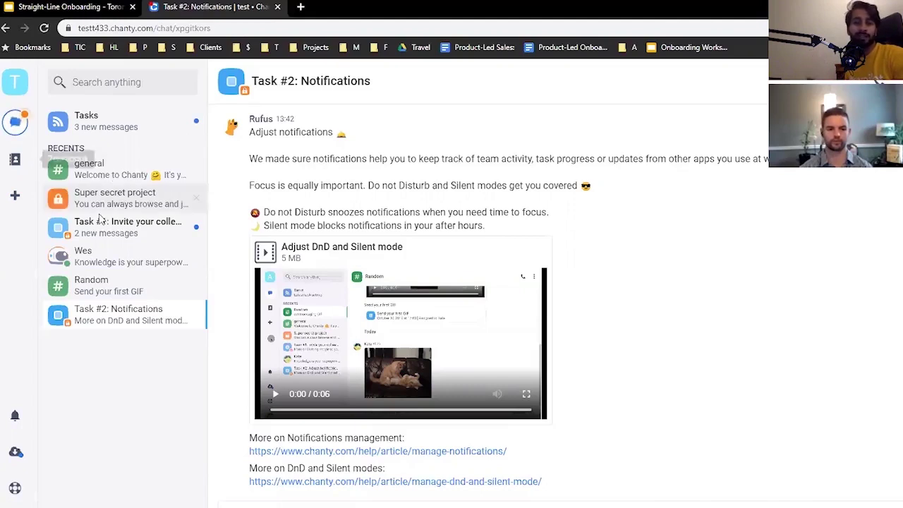
# Step: Post the message "hello" in the general conversation
pyautogui.click(113, 175)
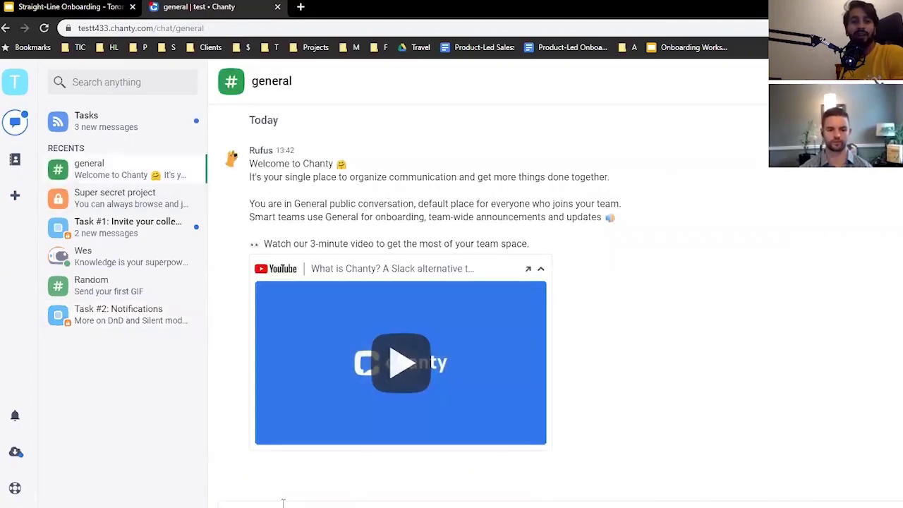
pyautogui.press('Return')
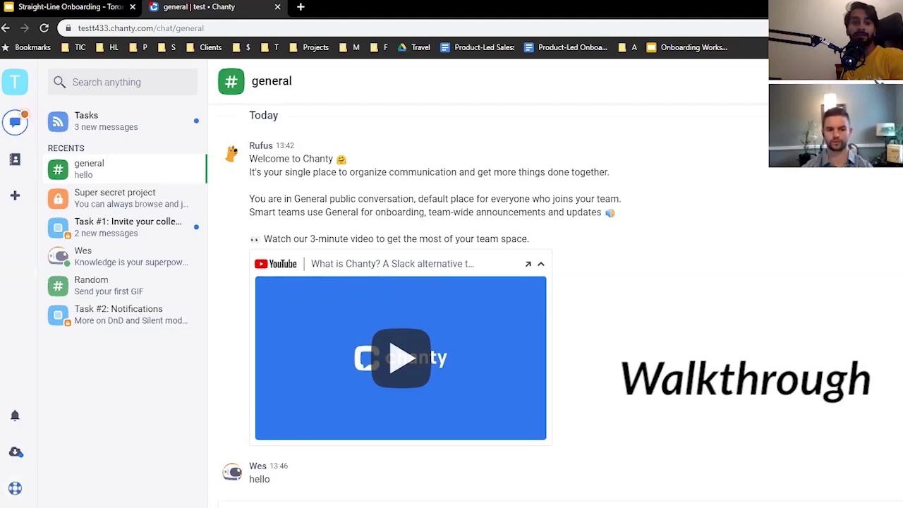
# Step: View the team and account options, including the upgrade link, and close them
pyautogui.click(15, 488)
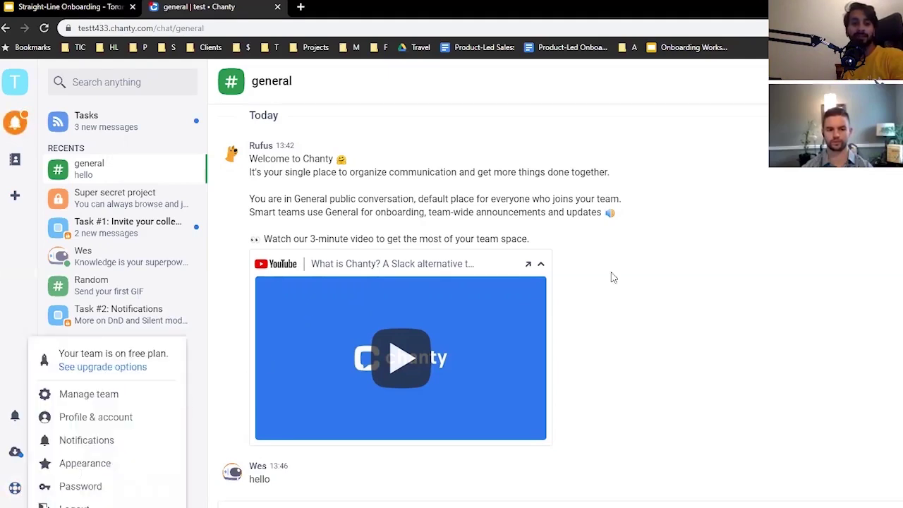
pyautogui.click(643, 294)
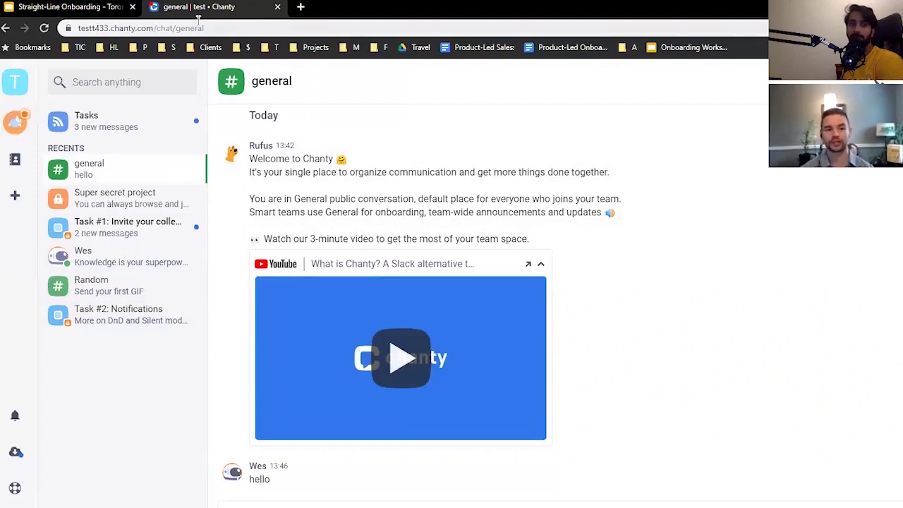
# Step: Switch to the Straight-Line Onboarding presentation in Google Slides to view the bumper diagram, and return to Chanty
pyautogui.click(93, 6)
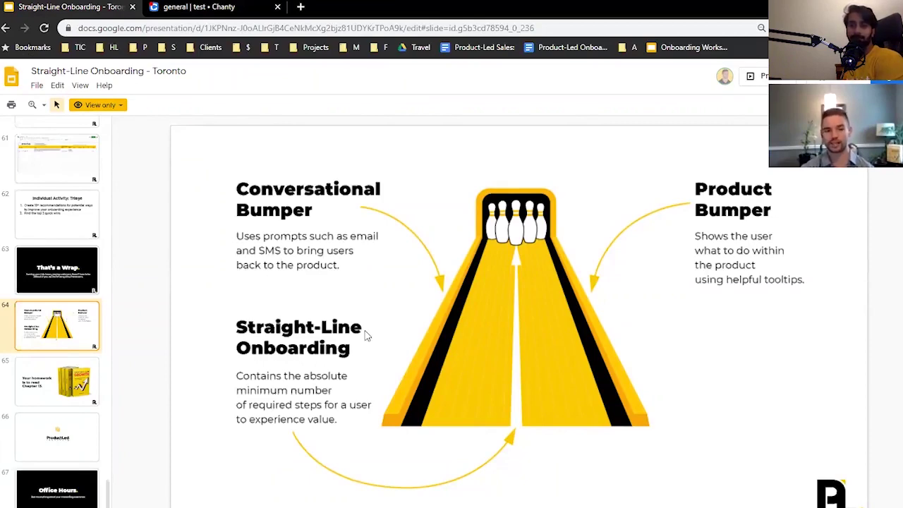
pyautogui.click(221, 7)
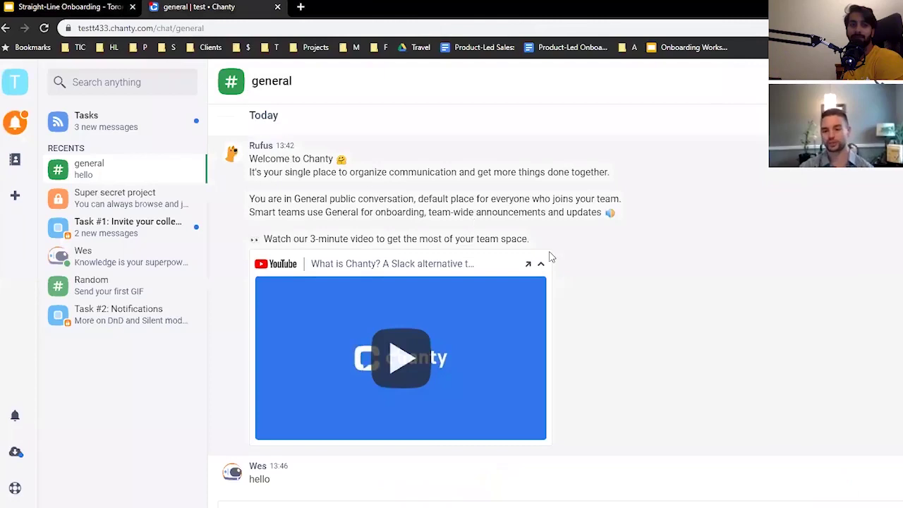